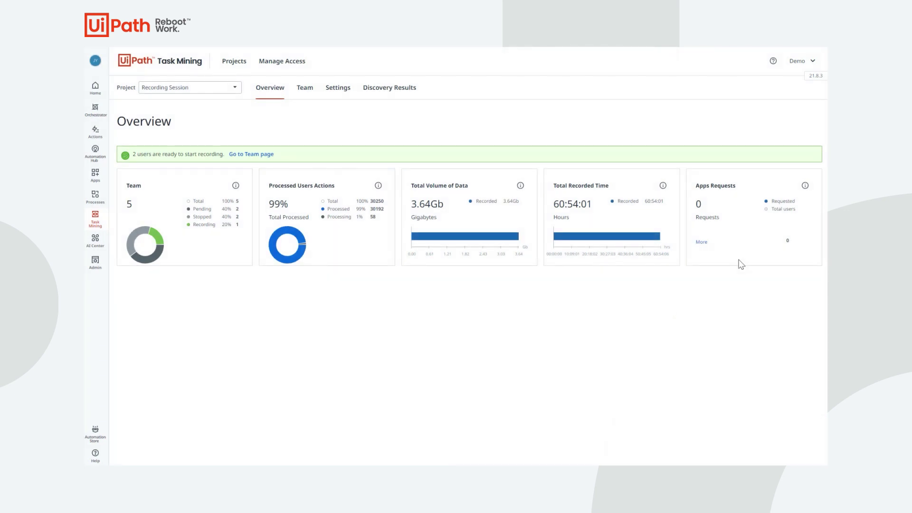
Step: In the study's Settings, review Recorded Apps and return to Output configuration
click(348, 94)
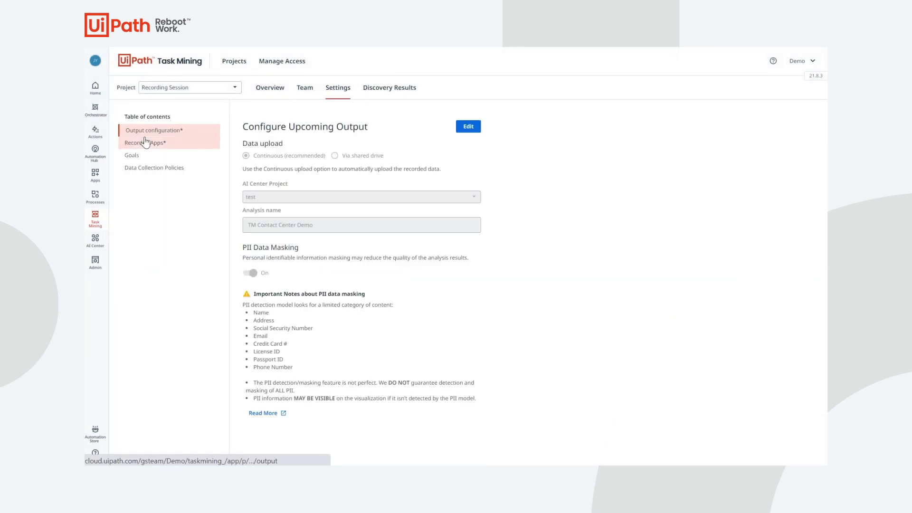
click(135, 144)
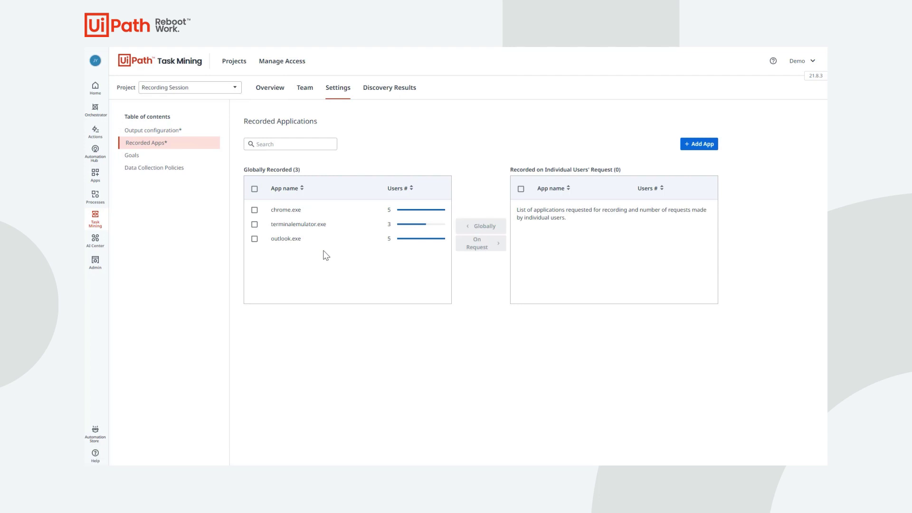
click(176, 132)
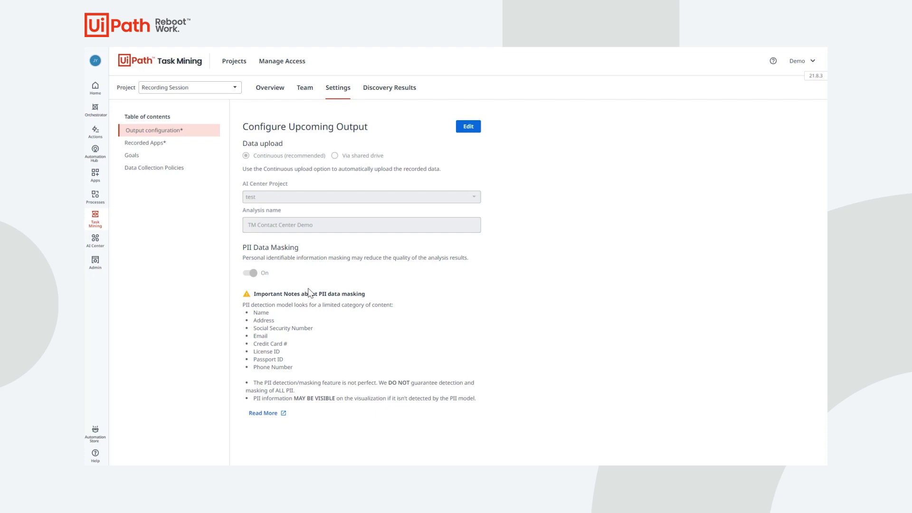
Step: From the Team page, start an invitation and add the suggested matching user as recipient
click(307, 92)
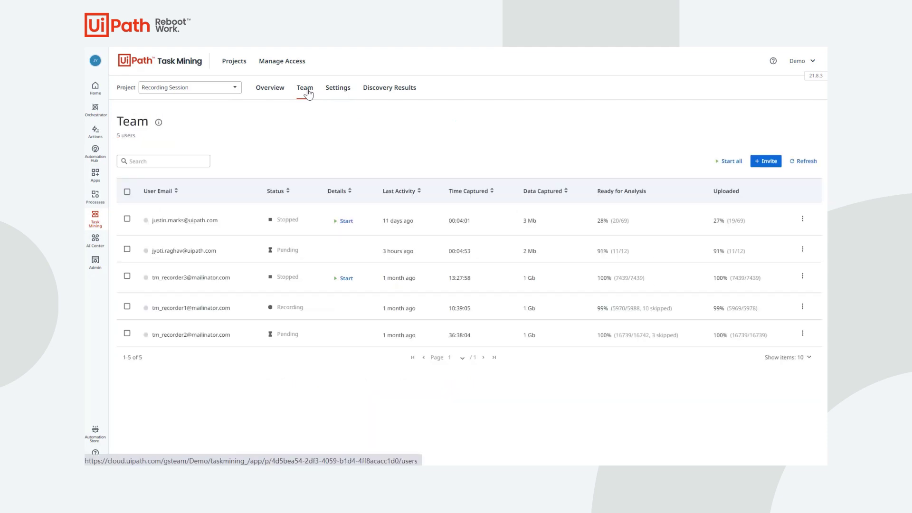
click(766, 162)
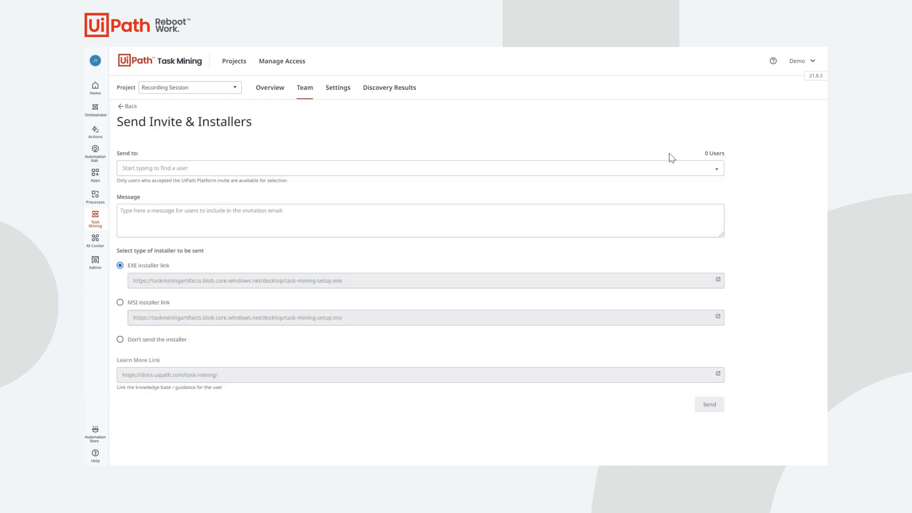
click(312, 169)
text(jy)
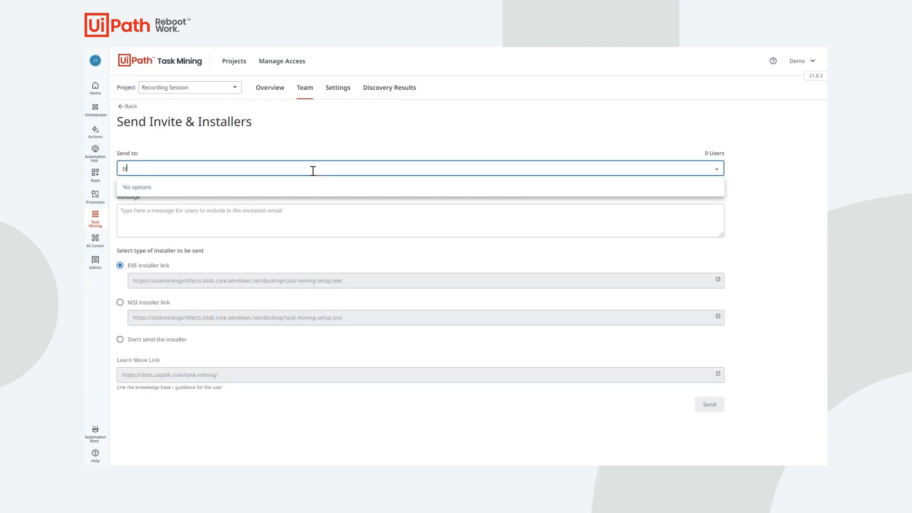
click(267, 209)
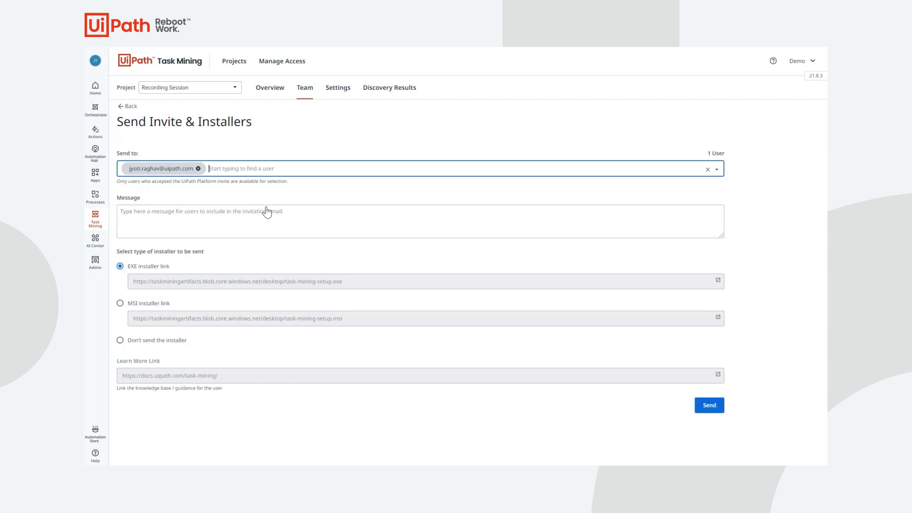
Step: Send the invitation, then work across the call panel, banking console and call center spreadsheet while recording
click(709, 406)
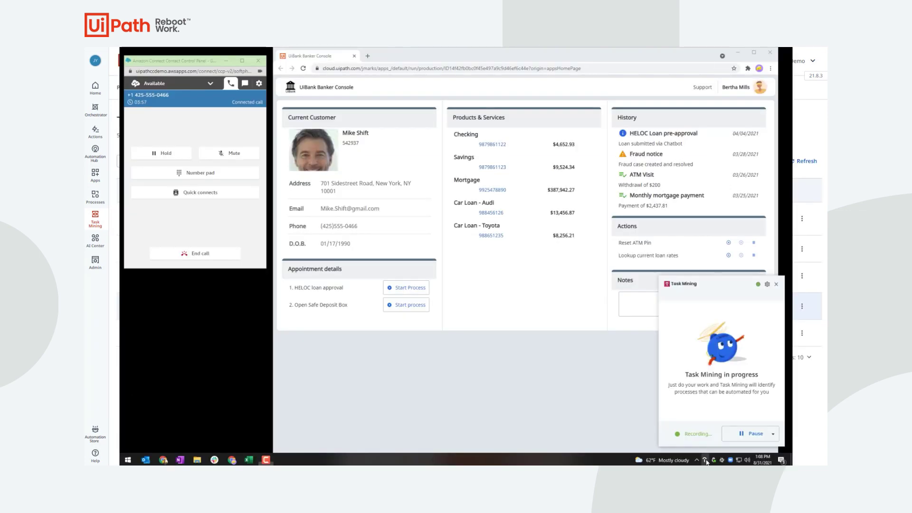
click(706, 461)
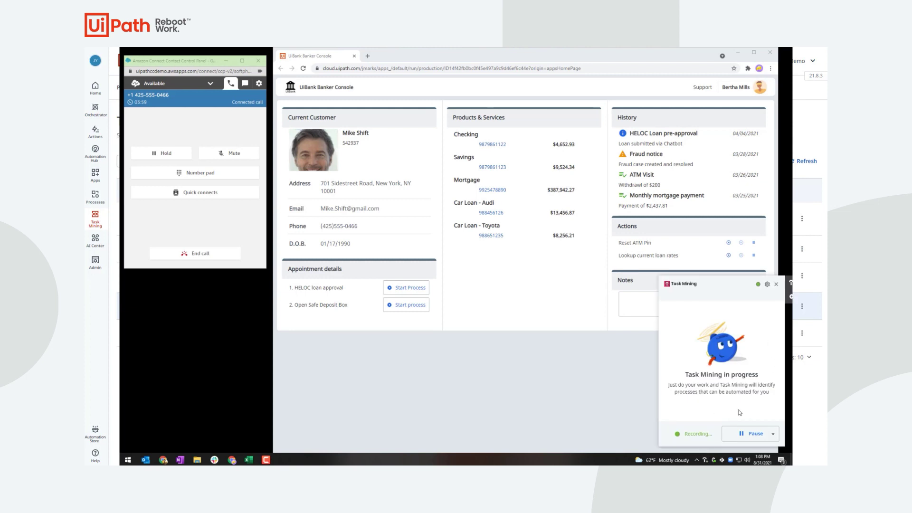
click(242, 126)
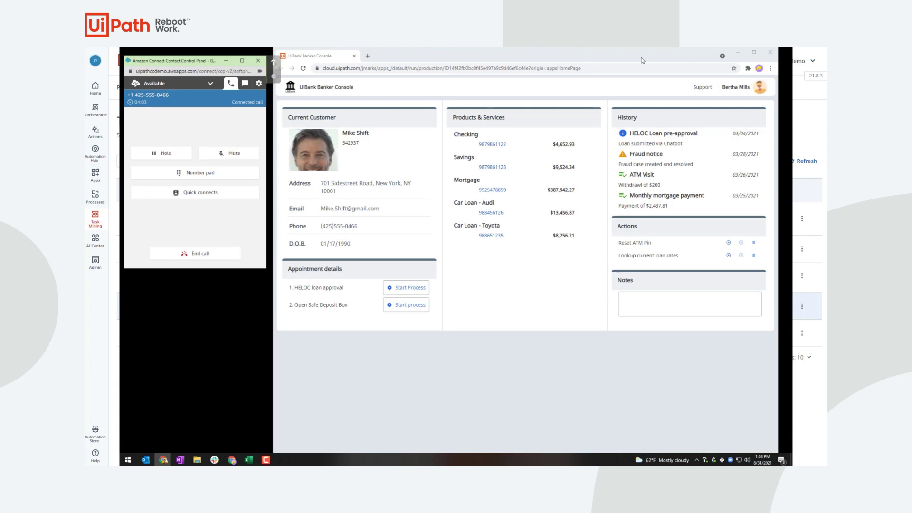
click(641, 61)
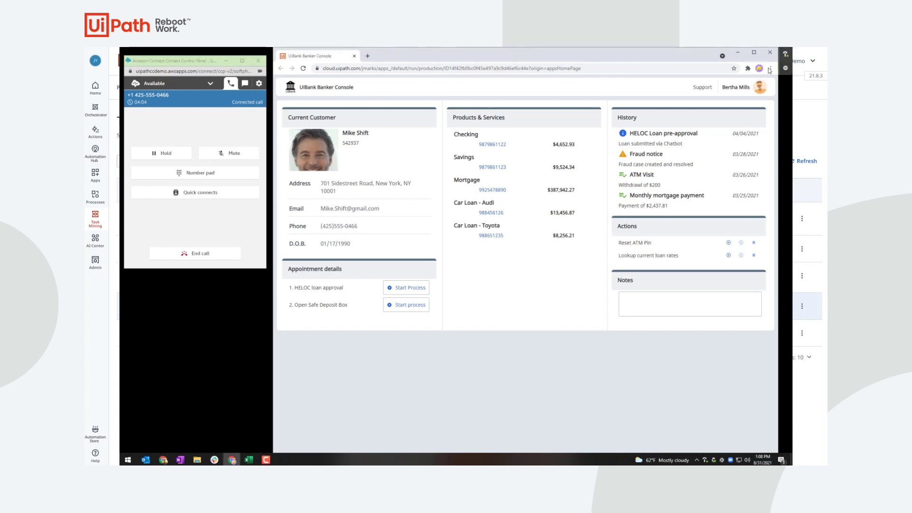
click(250, 460)
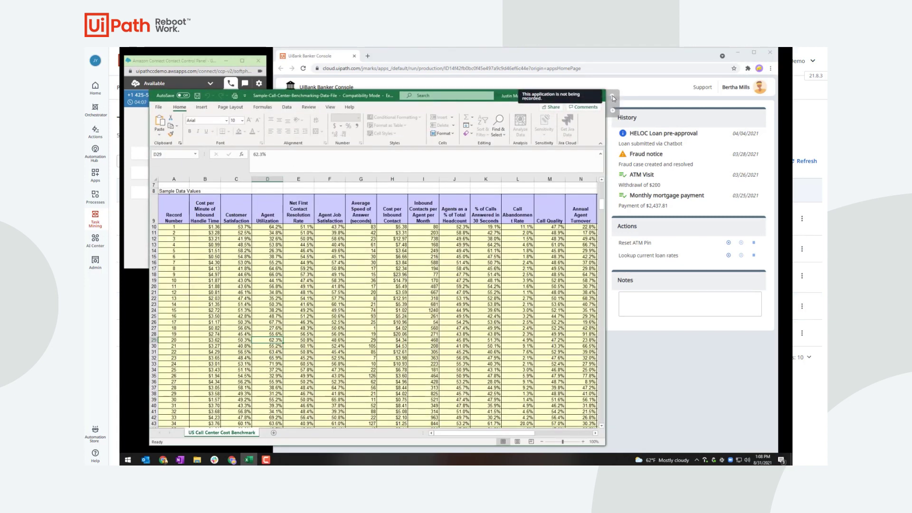
Step: From the recorder tray flyout, pause capturing for 15 min, then continue recording
click(706, 460)
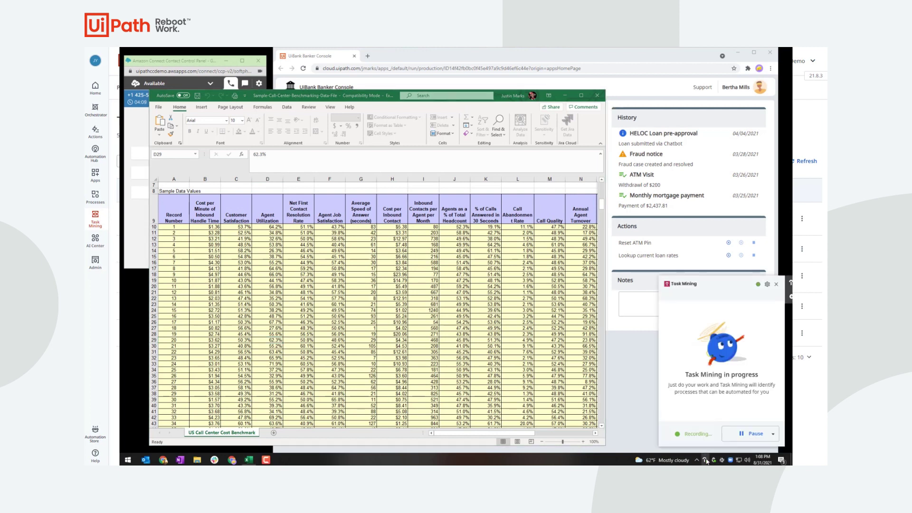
click(755, 434)
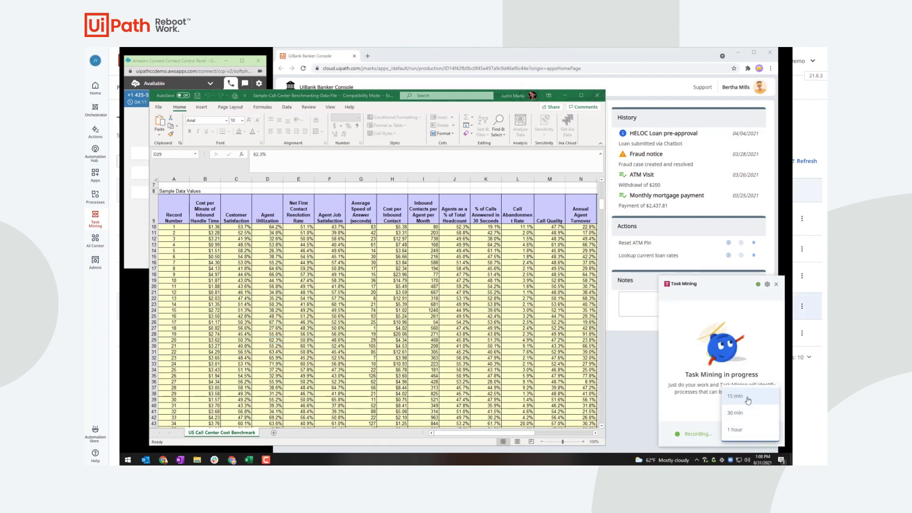
click(747, 400)
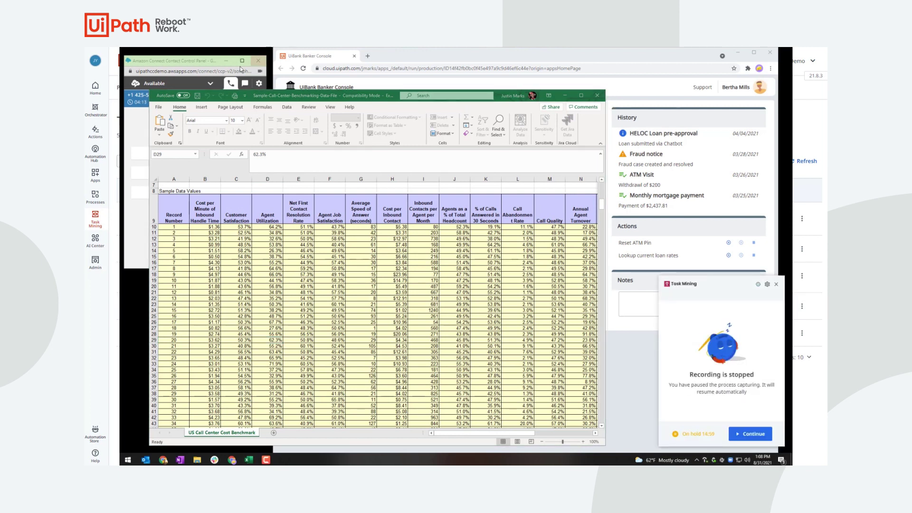
click(757, 437)
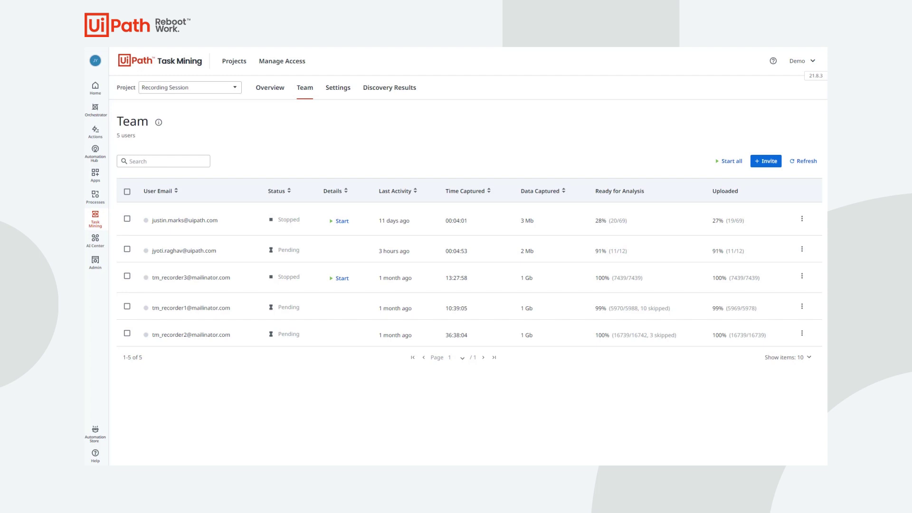
Step: From Discovery Results, open the TM Contact Center Demo analysis with 48 tasks identified
click(404, 89)
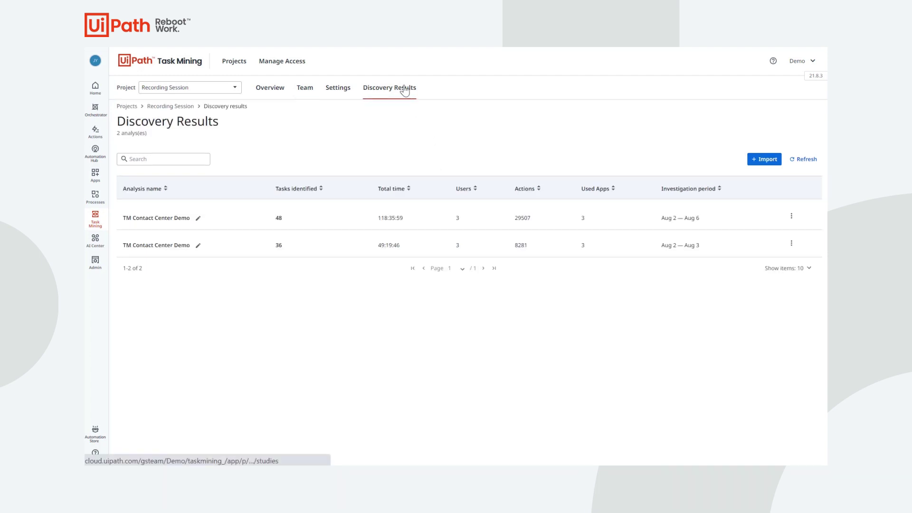
click(170, 222)
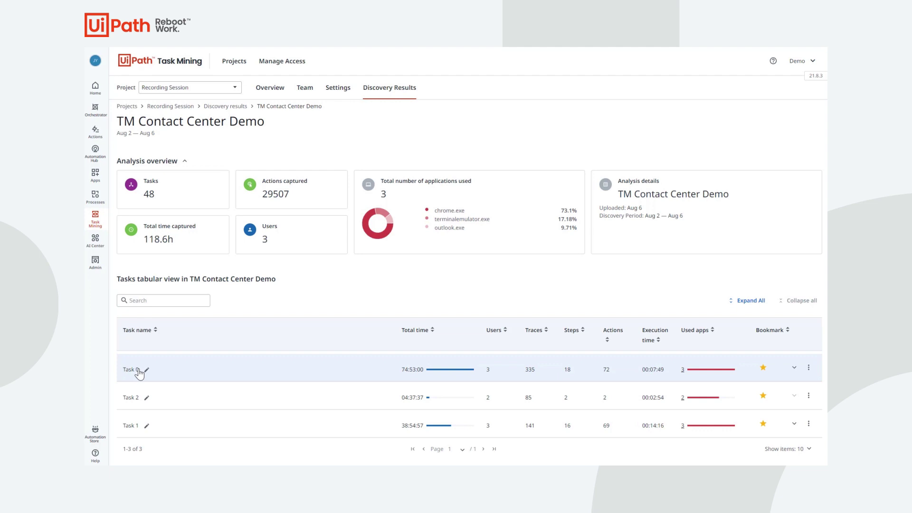
Step: In Task 0's map, filter traces to 3–35 steps and show the Manage Details step's screenshots
click(133, 381)
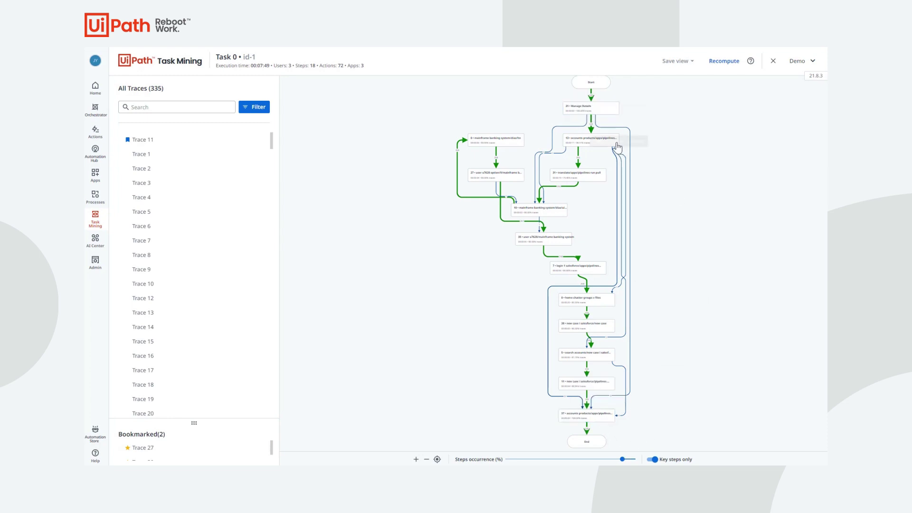
scroll(622, 115, up, 3)
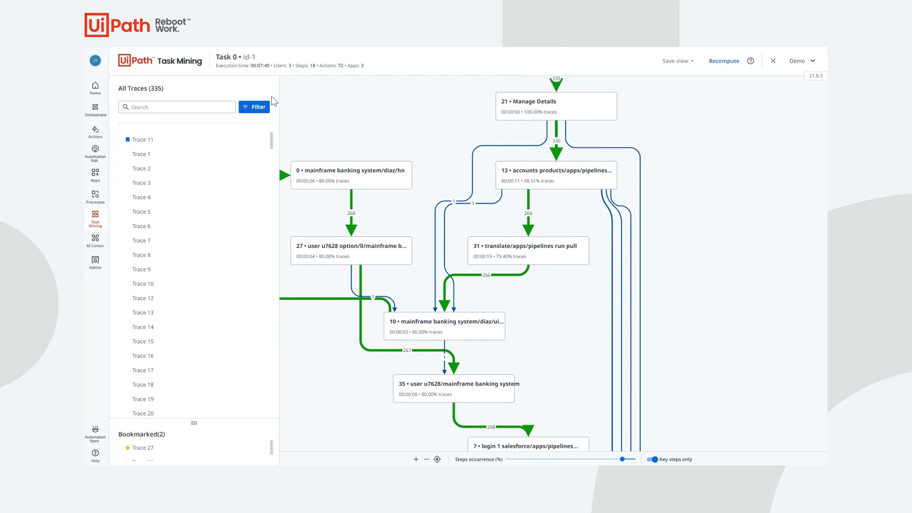
click(256, 107)
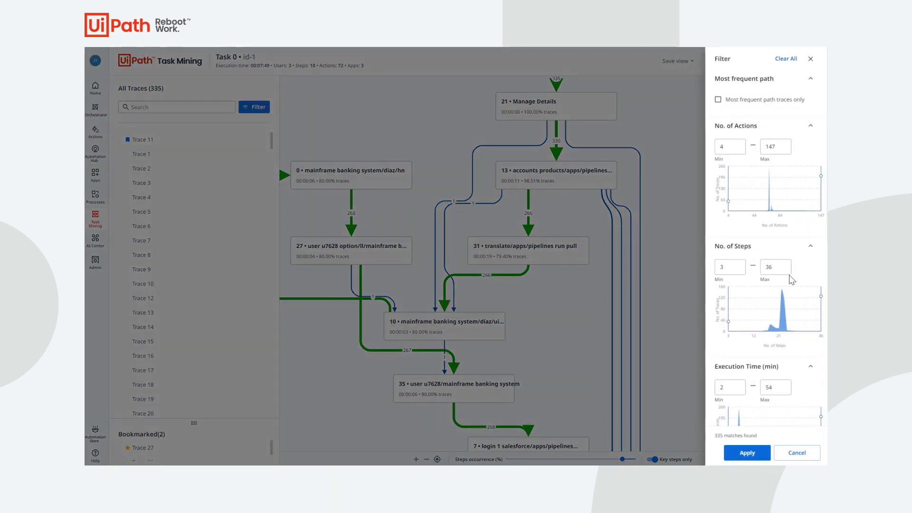
click(783, 269)
click(744, 454)
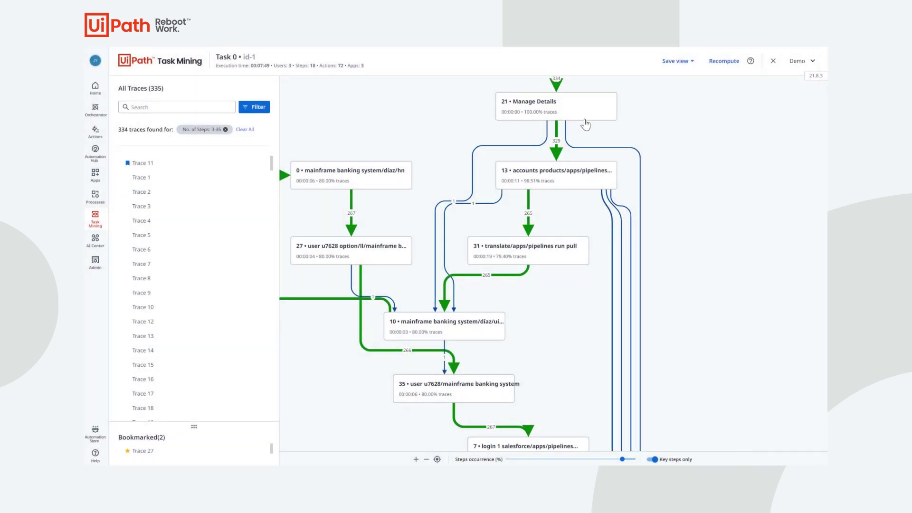
click(579, 113)
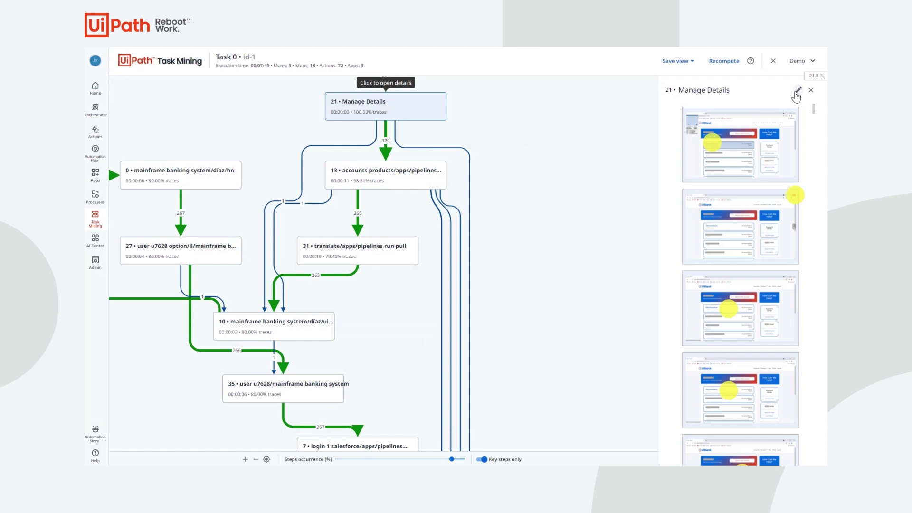
Step: Rename the Manage Details step to 'UiBank Application' and close the node panel
click(798, 94)
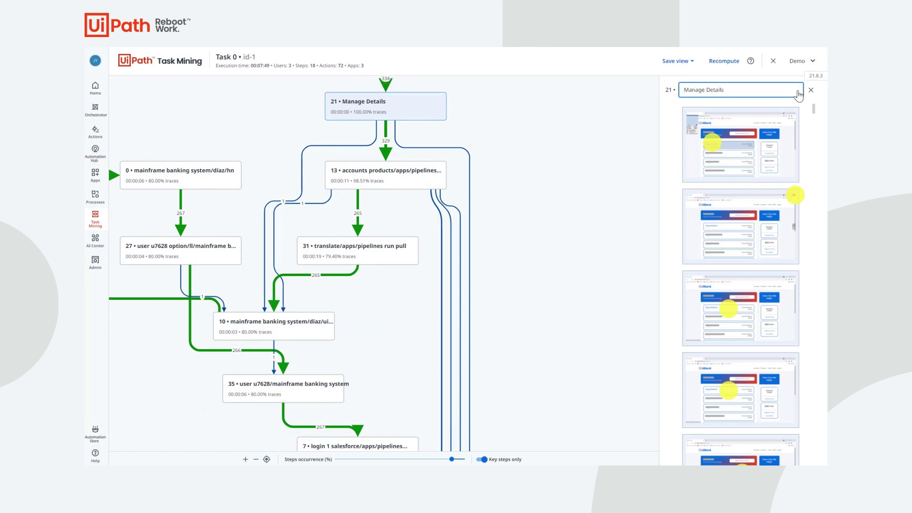
double_click(799, 90)
key(ctrl+a)
text(UiBank Application)
key(Return)
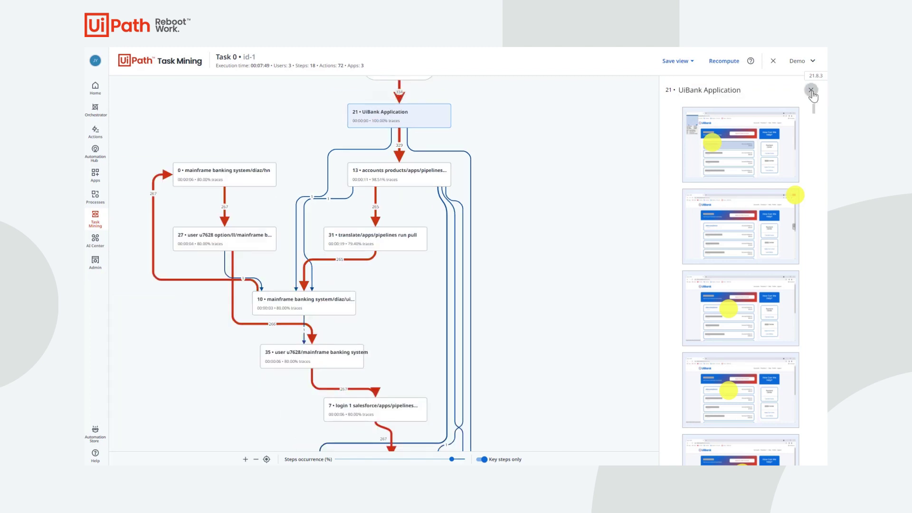
click(810, 90)
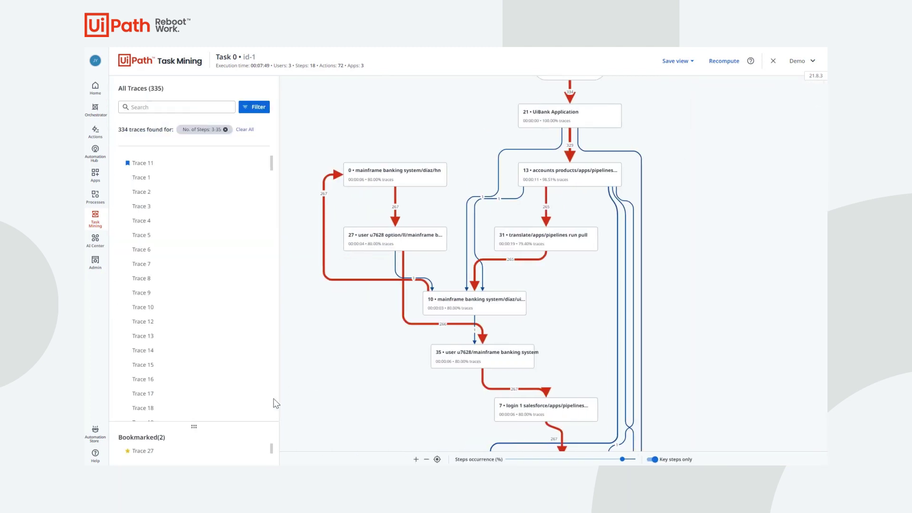
Step: Play bookmarked Trace 27's slideshow and export it as a Process Definition Document
click(218, 453)
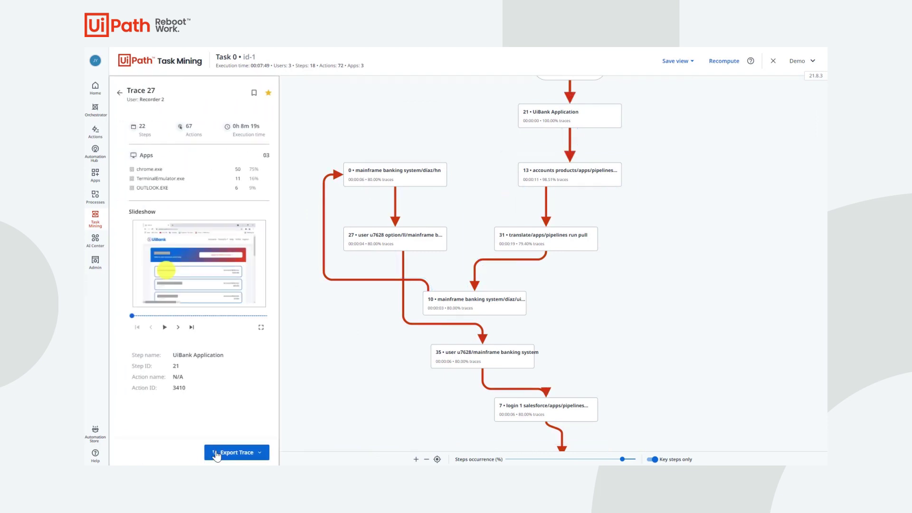
click(165, 329)
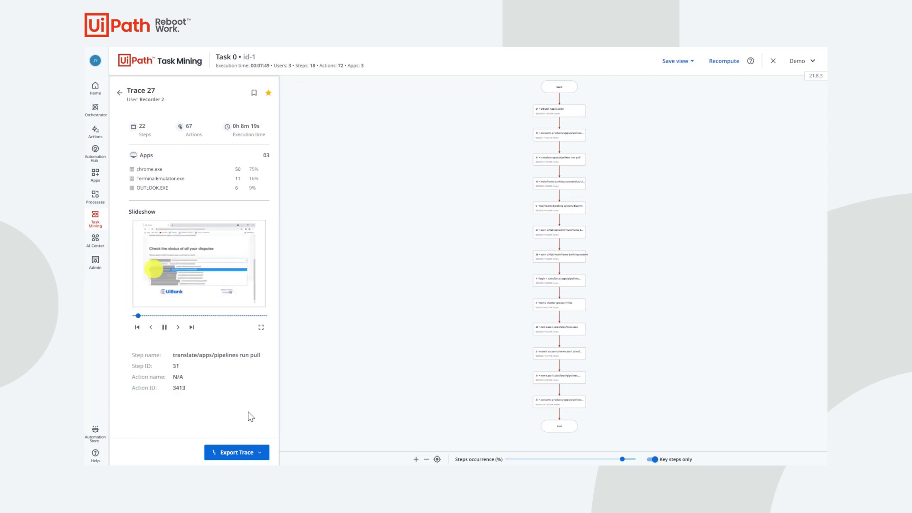
click(259, 457)
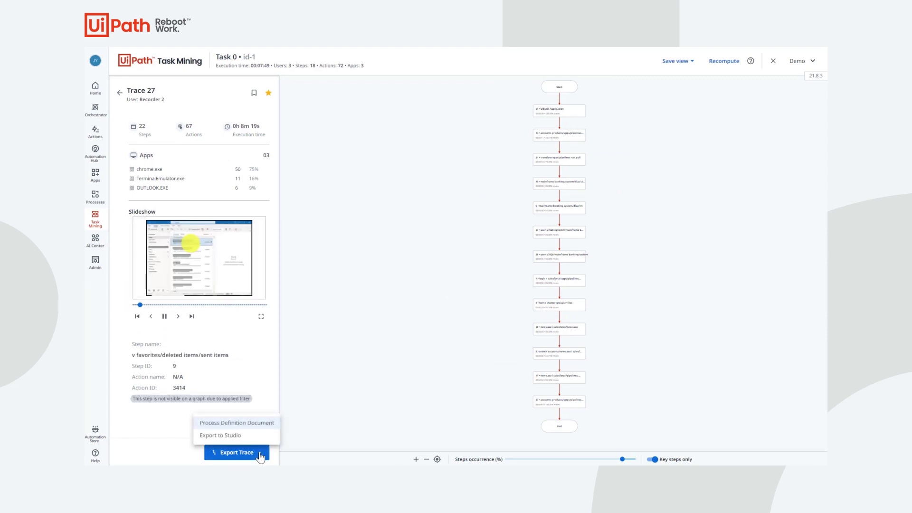
click(257, 425)
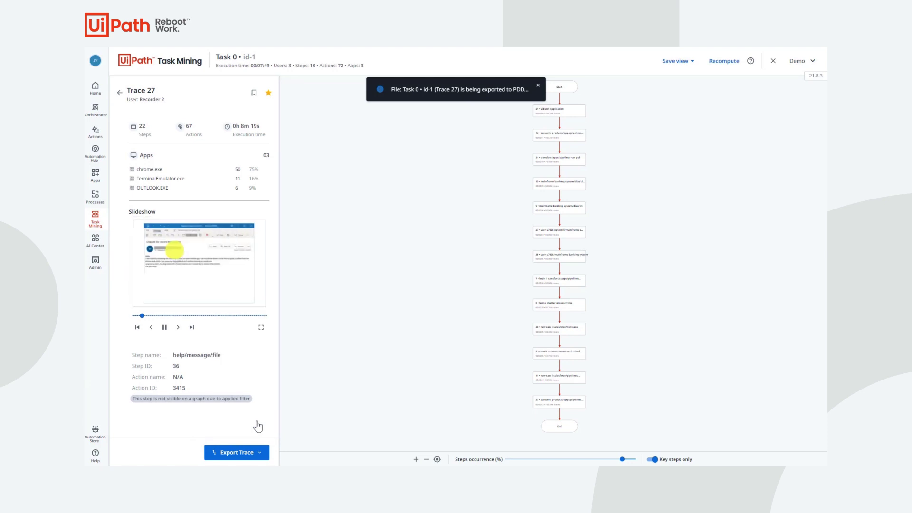